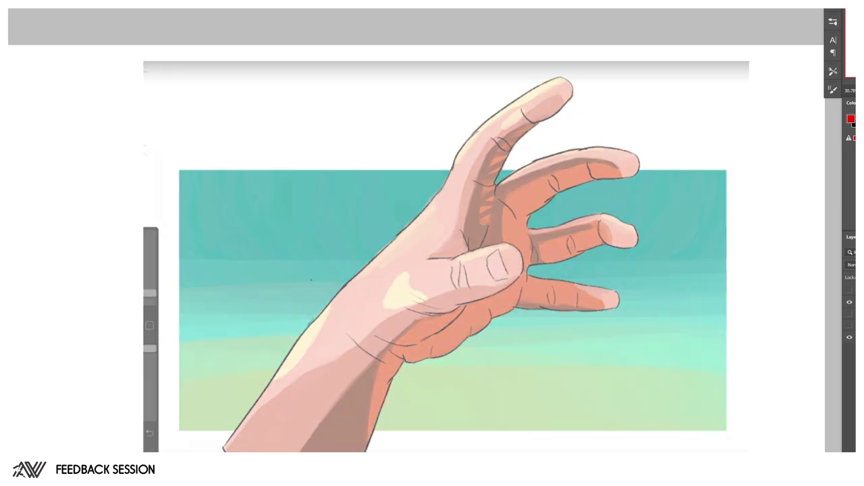
# Step: Draw a bumpy black contour around the index finger and delete that sketch
pyautogui.press('d')
pyautogui.moveTo(423, 211)
pyautogui.mouseDown()
pyautogui.moveTo(445, 186)
pyautogui.moveTo(457, 135)
pyautogui.moveTo(516, 96)
pyautogui.moveTo(575, 77)
pyautogui.moveTo(568, 101)
pyautogui.moveTo(524, 122)
pyautogui.mouseUp()
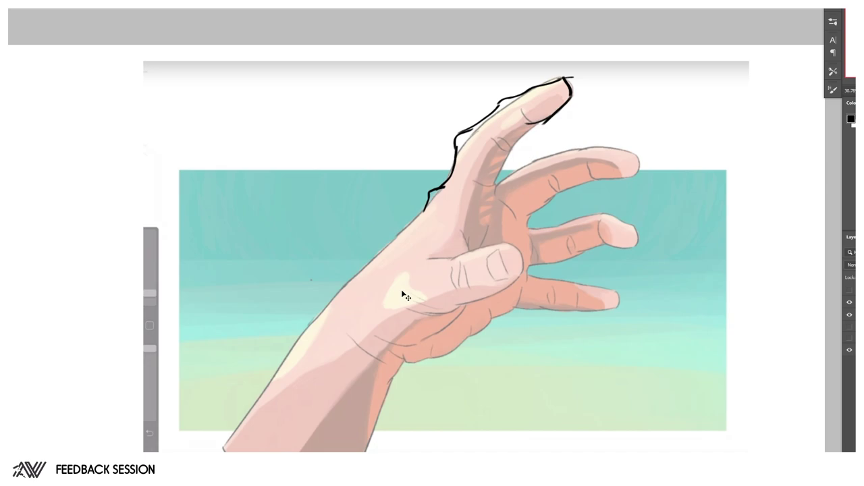
pyautogui.press('Delete')
pyautogui.press('b')
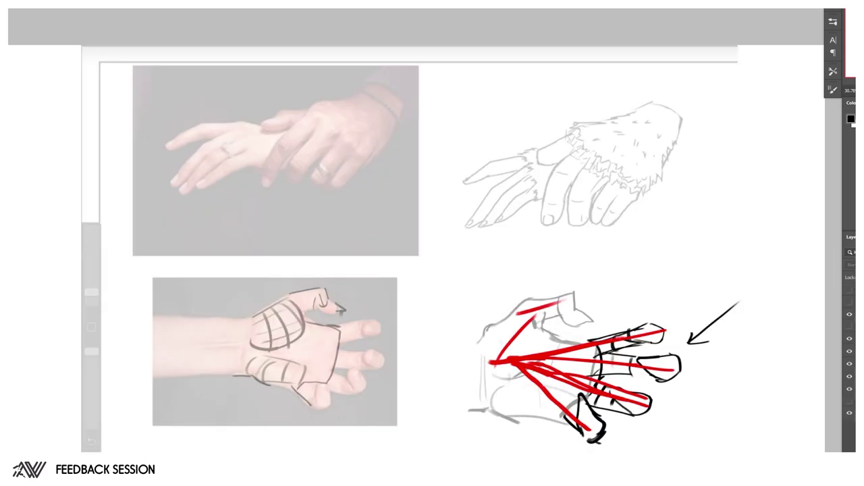
# Step: Hide the red and black correction sketches and fade the hand reference photos and drawings beneath the white overlay
pyautogui.moveTo(861, 340); pyautogui.dragTo(861, 309)
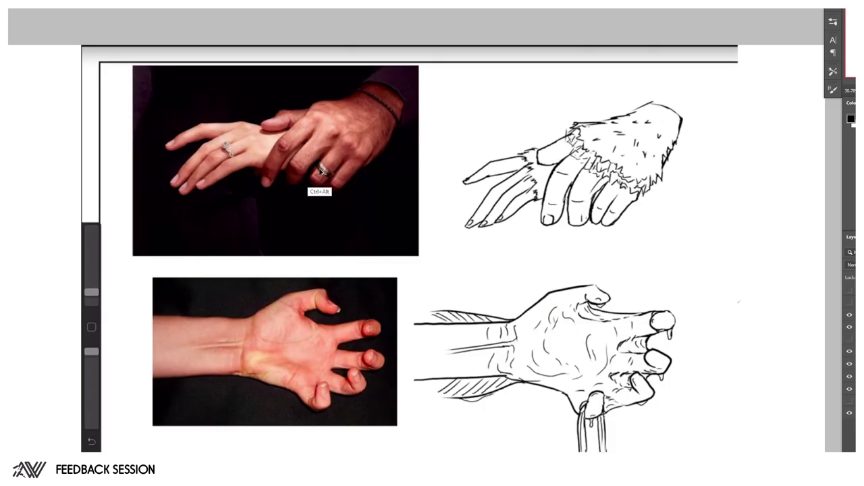
pyautogui.click(849, 340)
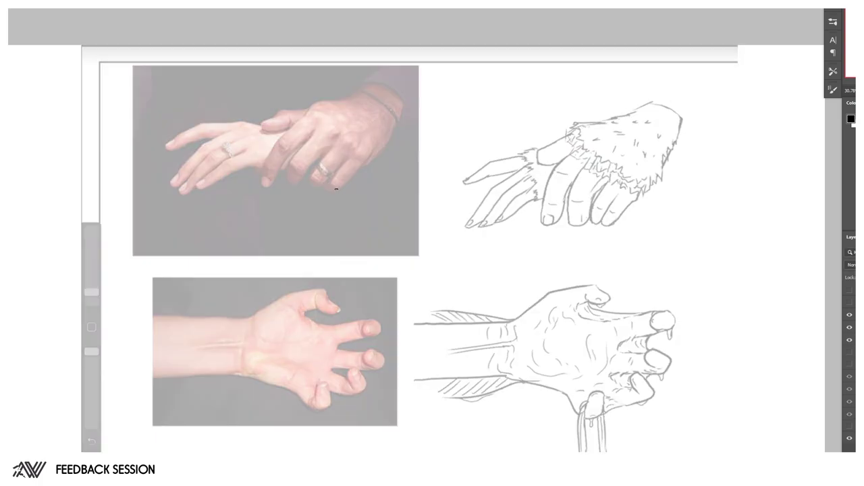
pyautogui.moveTo(310, 99); pyautogui.dragTo(358, 89)
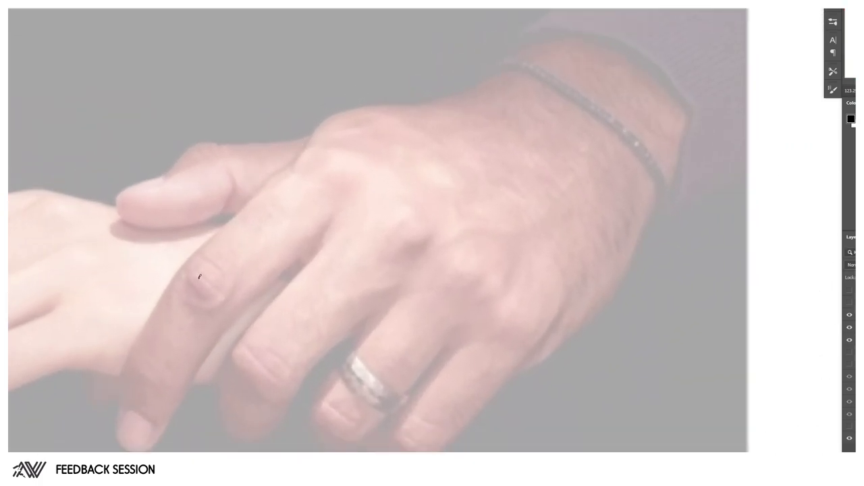
# Step: Draw black box-form edges and cross-section lines over the index finger of the upper hand in the reference photo
pyautogui.moveTo(178, 272)
pyautogui.mouseDown()
pyautogui.moveTo(217, 289)
pyautogui.moveTo(229, 324)
pyautogui.moveTo(304, 255)
pyautogui.mouseUp()
pyautogui.moveTo(181, 265); pyautogui.dragTo(282, 171)
pyautogui.moveTo(217, 290); pyautogui.dragTo(305, 210)
pyautogui.moveTo(189, 272)
pyautogui.mouseDown()
pyautogui.moveTo(292, 188)
pyautogui.moveTo(309, 204)
pyautogui.mouseUp()
pyautogui.moveTo(231, 239); pyautogui.dragTo(259, 252)
pyautogui.moveTo(207, 241)
pyautogui.mouseDown()
pyautogui.moveTo(232, 233)
pyautogui.moveTo(271, 271)
pyautogui.moveTo(272, 286)
pyautogui.mouseUp()
pyautogui.moveTo(262, 214); pyautogui.dragTo(291, 223)
pyautogui.moveTo(290, 225); pyautogui.dragTo(297, 267)
pyautogui.moveTo(233, 212)
pyautogui.mouseDown()
pyautogui.moveTo(261, 208)
pyautogui.moveTo(318, 149)
pyautogui.moveTo(355, 156)
pyautogui.mouseUp()
pyautogui.moveTo(310, 205); pyautogui.dragTo(342, 179)
pyautogui.moveTo(354, 168); pyautogui.dragTo(361, 176)
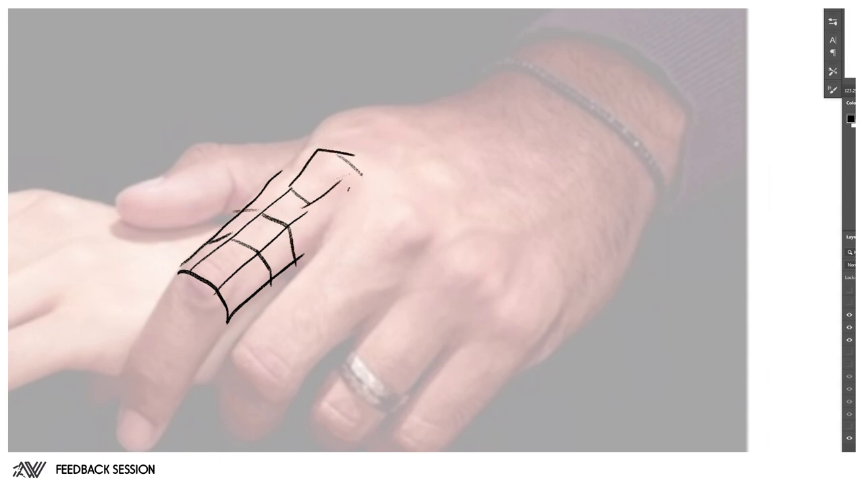
# Step: Add black contour lines around the index finger's base knuckle and onto the back of the hand
pyautogui.moveTo(285, 200); pyautogui.dragTo(281, 223)
pyautogui.moveTo(330, 158)
pyautogui.mouseDown()
pyautogui.moveTo(301, 198)
pyautogui.moveTo(361, 173)
pyautogui.moveTo(294, 268)
pyautogui.mouseUp()
pyautogui.moveTo(297, 217); pyautogui.dragTo(308, 250)
pyautogui.moveTo(257, 200)
pyautogui.mouseDown()
pyautogui.moveTo(281, 197)
pyautogui.moveTo(321, 126)
pyautogui.moveTo(415, 107)
pyautogui.mouseUp()
pyautogui.moveTo(351, 113)
pyautogui.mouseDown()
pyautogui.moveTo(335, 152)
pyautogui.moveTo(338, 193)
pyautogui.mouseUp()
pyautogui.moveTo(317, 158)
pyautogui.mouseDown()
pyautogui.moveTo(357, 175)
pyautogui.moveTo(382, 173)
pyautogui.moveTo(364, 191)
pyautogui.mouseUp()
pyautogui.moveTo(404, 108); pyautogui.dragTo(354, 150)
pyautogui.moveTo(435, 112)
pyautogui.mouseDown()
pyautogui.moveTo(372, 159)
pyautogui.moveTo(414, 162)
pyautogui.mouseUp()
pyautogui.moveTo(396, 120)
pyautogui.mouseDown()
pyautogui.moveTo(469, 146)
pyautogui.moveTo(395, 177)
pyautogui.mouseUp()
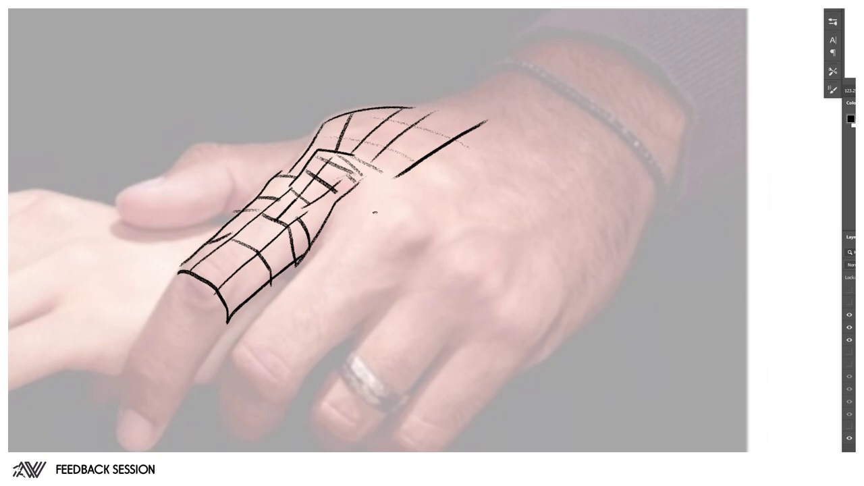
# Step: Extend the contour lines up to the wrist and circle the gridded finger and knuckle with a large ellipse
pyautogui.moveTo(417, 107); pyautogui.dragTo(507, 68)
pyautogui.moveTo(480, 127); pyautogui.dragTo(544, 73)
pyautogui.moveTo(432, 119); pyautogui.dragTo(524, 71)
pyautogui.moveTo(224, 288)
pyautogui.mouseDown()
pyautogui.moveTo(355, 69)
pyautogui.moveTo(319, 288)
pyautogui.moveTo(212, 263)
pyautogui.mouseUp()
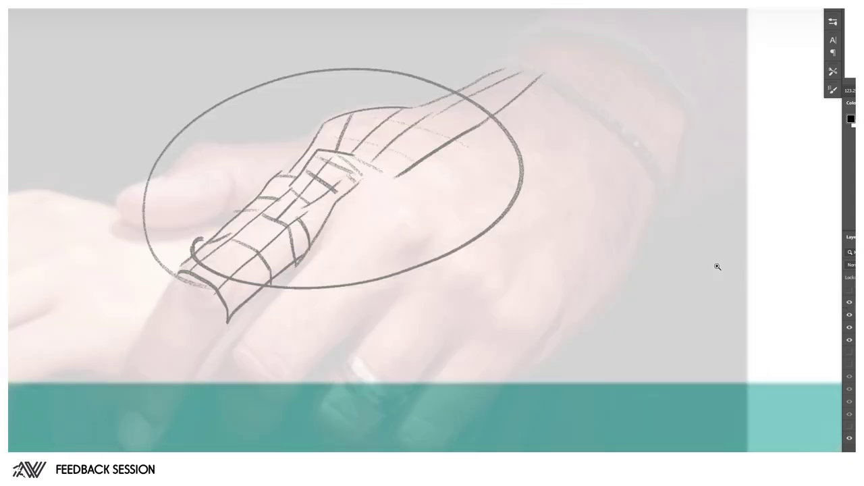
# Step: Hide the reference photos and their contour sketch to return to the painted hand with the teal background
pyautogui.moveTo(718, 267); pyautogui.dragTo(681, 231)
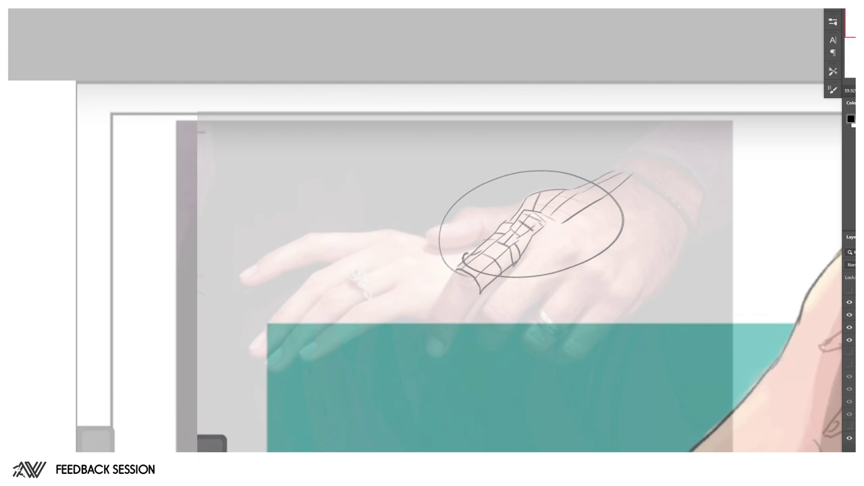
pyautogui.moveTo(851, 318); pyautogui.dragTo(850, 340)
pyautogui.moveTo(757, 395)
pyautogui.mouseDown()
pyautogui.moveTo(523, 200)
pyautogui.moveTo(568, 204)
pyautogui.mouseUp()
pyautogui.moveTo(695, 287); pyautogui.dragTo(665, 287)
pyautogui.moveTo(729, 275); pyautogui.dragTo(533, 265)
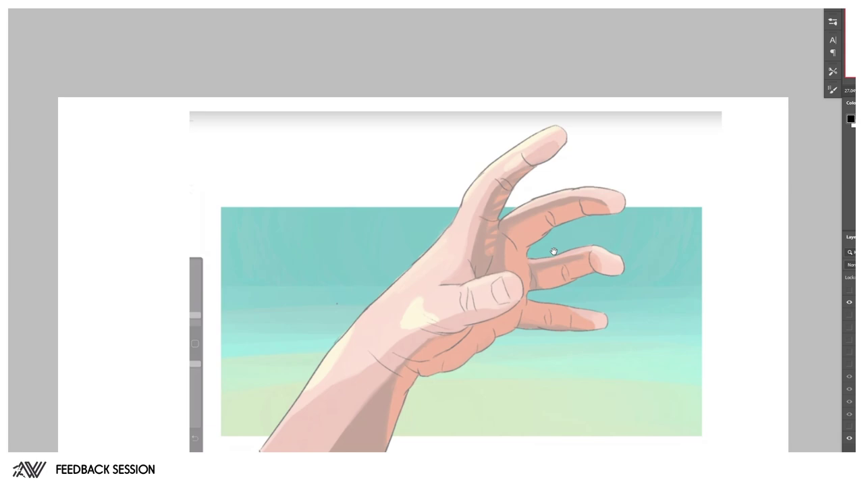
pyautogui.moveTo(544, 291)
pyautogui.mouseDown()
pyautogui.moveTo(566, 285)
pyautogui.moveTo(559, 287)
pyautogui.mouseUp()
# Step: Mark the index and middle fingers' edges and shadow boundaries in black on a new layer, and delete the sketch
pyautogui.hotkey('ctrl', 'alt', 'shift', 'n')
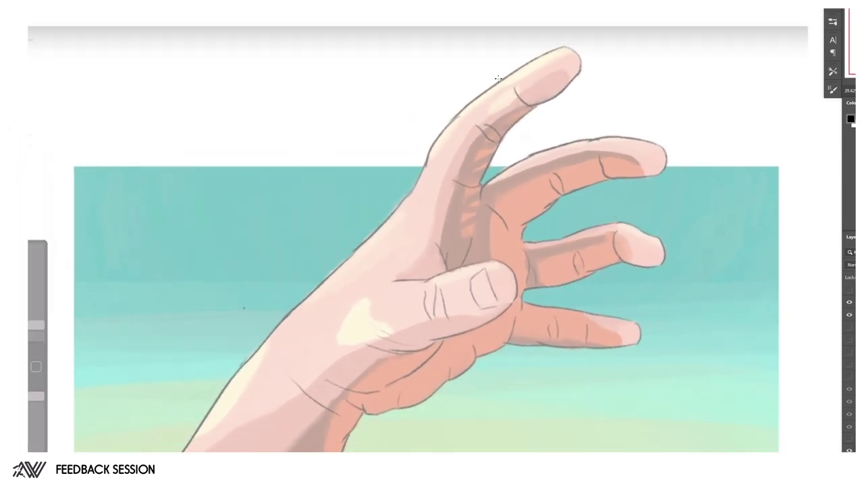
pyautogui.moveTo(450, 223)
pyautogui.mouseDown()
pyautogui.moveTo(520, 112)
pyautogui.moveTo(478, 196)
pyautogui.moveTo(566, 162)
pyautogui.moveTo(642, 166)
pyautogui.mouseUp()
pyautogui.moveTo(510, 123)
pyautogui.mouseDown()
pyautogui.moveTo(490, 113)
pyautogui.moveTo(562, 43)
pyautogui.mouseUp()
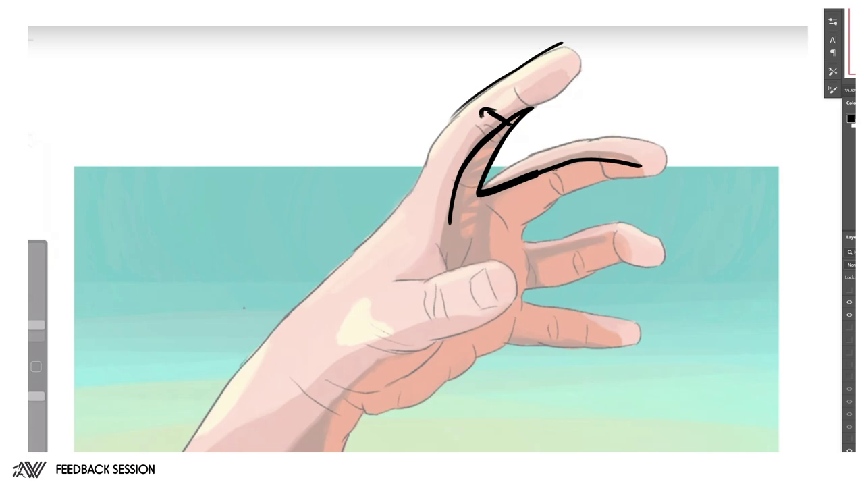
pyautogui.press('Delete')
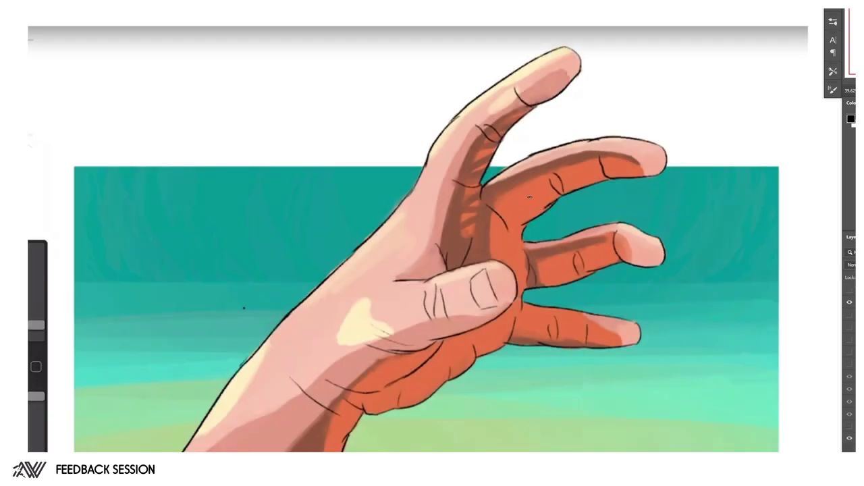
# Step: Sketch a tilted black cylinder on a new layer beside the hand, with an arrow pointing down at its upper side
pyautogui.scroll(2, 432, 270)
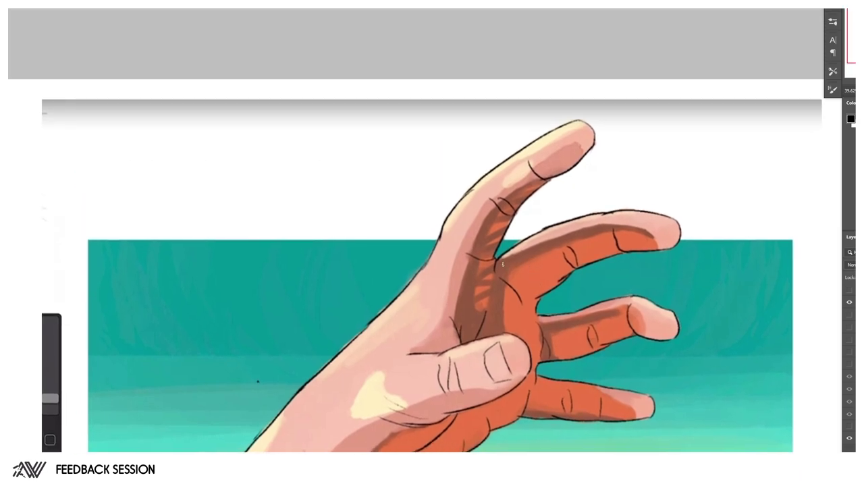
pyautogui.moveTo(211, 315); pyautogui.dragTo(467, 302)
pyautogui.hotkey('ctrl', 'alt', 'shift', 'n')
pyautogui.moveTo(181, 238)
pyautogui.mouseDown()
pyautogui.moveTo(223, 297)
pyautogui.moveTo(314, 149)
pyautogui.moveTo(336, 195)
pyautogui.mouseUp()
pyautogui.moveTo(226, 300); pyautogui.dragTo(296, 231)
pyautogui.moveTo(343, 196); pyautogui.dragTo(202, 304)
pyautogui.moveTo(180, 96); pyautogui.dragTo(221, 157)
pyautogui.moveTo(195, 149)
pyautogui.mouseDown()
pyautogui.moveTo(222, 159)
pyautogui.moveTo(220, 128)
pyautogui.mouseUp()
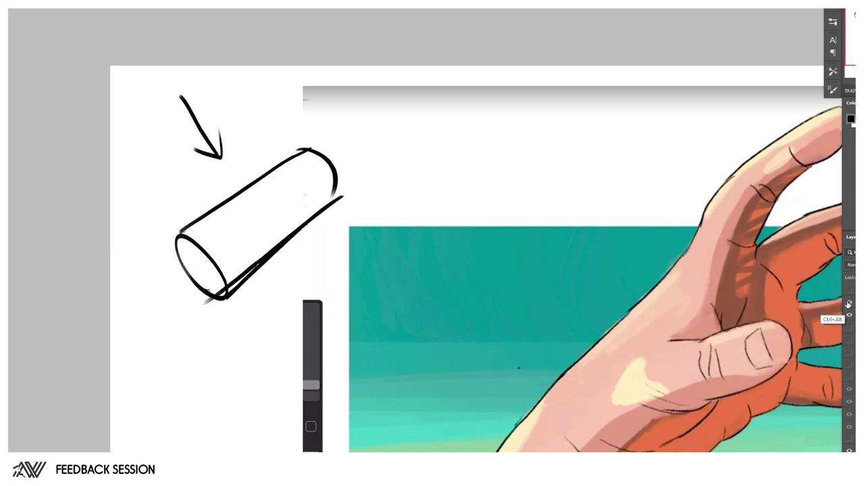
# Step: Fill the cylinder with a pink skin tone and paint its underside and end face in brown shadow
pyautogui.keyDown('alt'); pyautogui.click(764, 209); pyautogui.keyUp('alt')
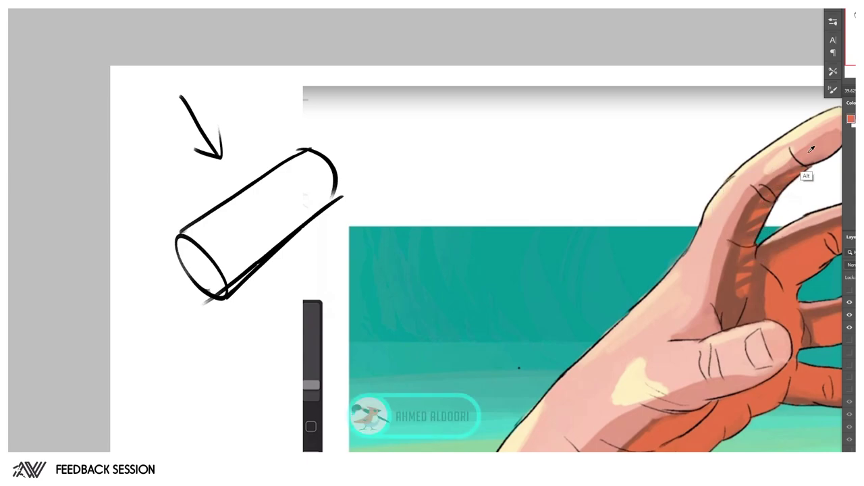
pyautogui.moveTo(184, 254)
pyautogui.mouseDown()
pyautogui.moveTo(309, 168)
pyautogui.moveTo(206, 249)
pyautogui.moveTo(295, 205)
pyautogui.moveTo(185, 245)
pyautogui.moveTo(219, 277)
pyautogui.mouseUp()
pyautogui.keyDown('alt'); pyautogui.click(262, 215); pyautogui.keyUp('alt')
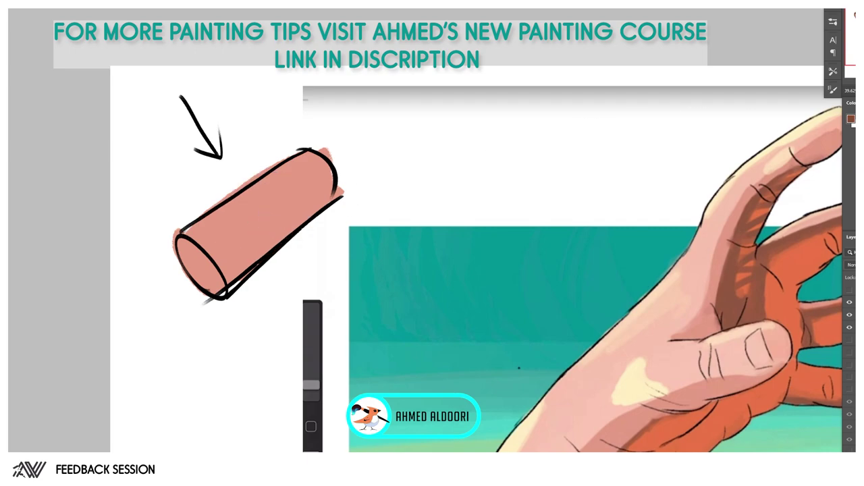
pyautogui.moveTo(210, 262)
pyautogui.mouseDown()
pyautogui.moveTo(198, 273)
pyautogui.moveTo(205, 257)
pyautogui.moveTo(226, 258)
pyautogui.moveTo(313, 191)
pyautogui.moveTo(234, 272)
pyautogui.moveTo(285, 217)
pyautogui.mouseUp()
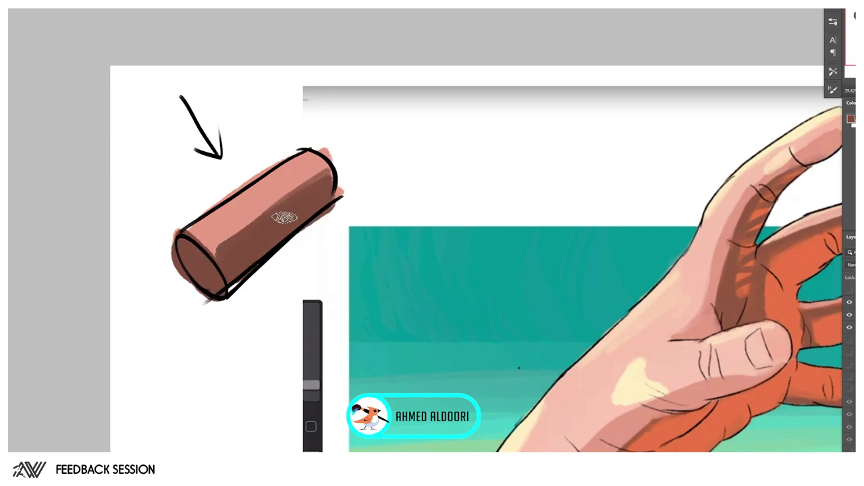
# Step: Choose the Soft Round 500 6 brush and blend the boundary between the cylinder's pink and brown areas
pyautogui.rightClick(317, 201)
pyautogui.click(395, 187)
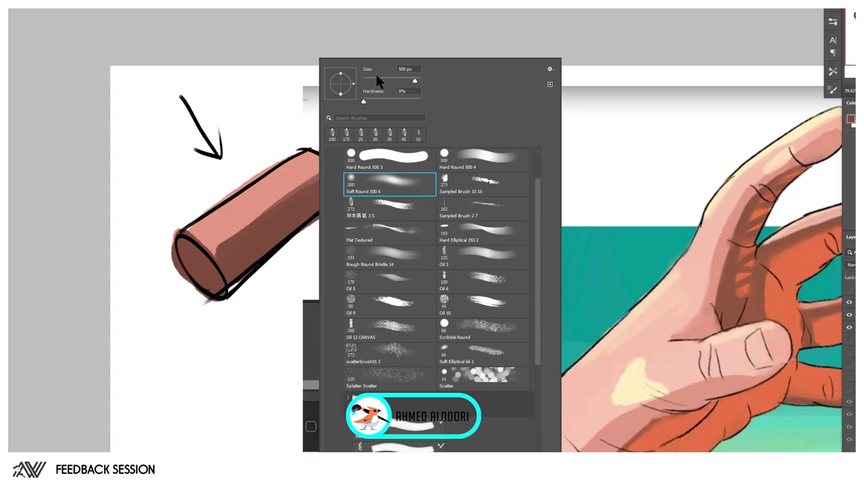
pyautogui.press('Return')
pyautogui.moveTo(229, 250)
pyautogui.mouseDown()
pyautogui.moveTo(288, 184)
pyautogui.moveTo(326, 170)
pyautogui.moveTo(231, 226)
pyautogui.moveTo(219, 245)
pyautogui.moveTo(320, 170)
pyautogui.moveTo(215, 243)
pyautogui.mouseUp()
pyautogui.moveTo(274, 197)
pyautogui.mouseDown()
pyautogui.moveTo(288, 189)
pyautogui.moveTo(279, 189)
pyautogui.mouseUp()
pyautogui.keyDown('alt'); pyautogui.click(269, 188); pyautogui.keyUp('alt')
pyautogui.keyDown('alt'); pyautogui.click(259, 190); pyautogui.keyUp('alt')
# Step: Paint a cream highlight sampled from the hand along the cylinder's upper side and merge the layer down
pyautogui.keyDown('alt'); pyautogui.click(673, 408); pyautogui.keyUp('alt')
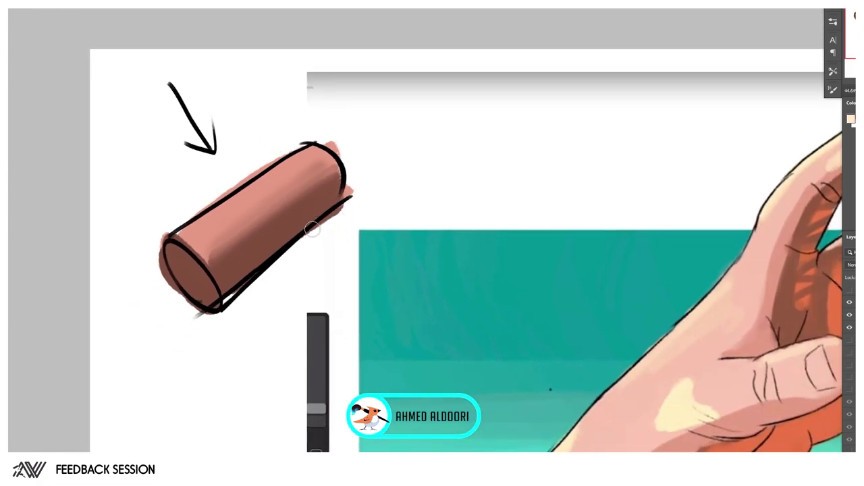
pyautogui.moveTo(203, 231)
pyautogui.mouseDown()
pyautogui.moveTo(310, 159)
pyautogui.moveTo(182, 239)
pyautogui.moveTo(285, 169)
pyautogui.moveTo(222, 212)
pyautogui.mouseUp()
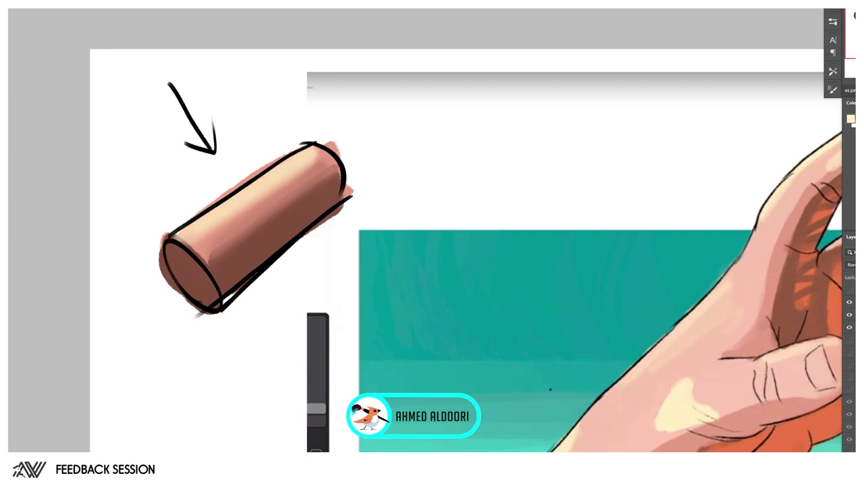
pyautogui.hotkey('ctrl', 'e')
pyautogui.press('v')
pyautogui.press('7')
pyautogui.press('b')
pyautogui.hotkey('ctrl', 'z')
pyautogui.press('z')
pyautogui.moveTo(150, 178); pyautogui.dragTo(188, 195)
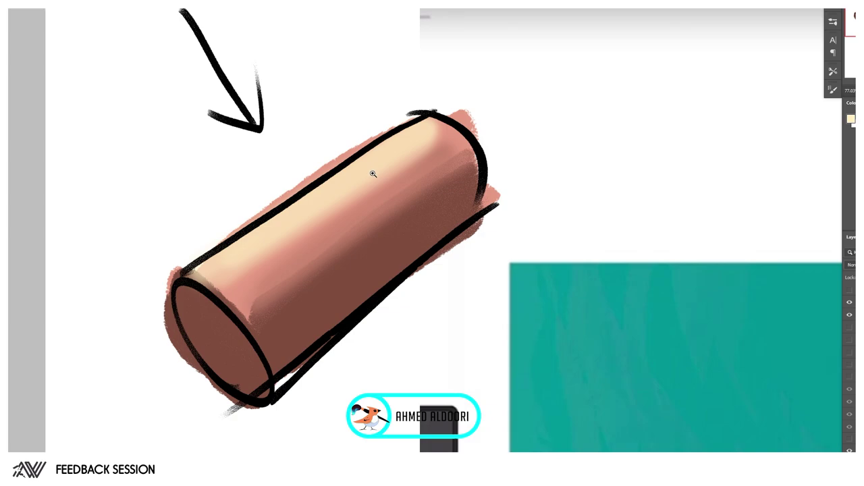
# Step: Paint a sampled reddish skin tone along the cylinder's upper edge, narrowing the cream highlight to a soft band
pyautogui.press('b')
pyautogui.press('alt')
pyautogui.keyDown('alt'); pyautogui.click(385, 213); pyautogui.keyUp('alt')
pyautogui.moveTo(190, 271)
pyautogui.mouseDown()
pyautogui.moveTo(430, 114)
pyautogui.moveTo(228, 246)
pyautogui.mouseUp()
pyautogui.moveTo(268, 214); pyautogui.dragTo(218, 242)
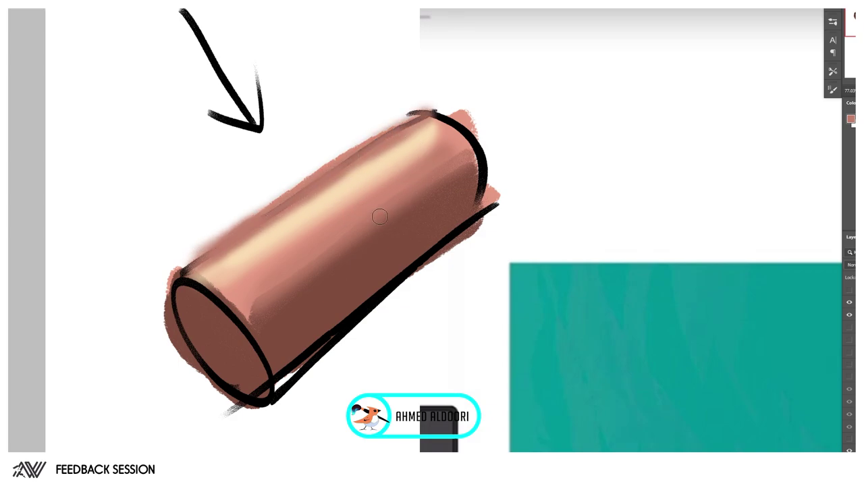
# Step: Switch brushes and redraw the cylinder's upper edge with a thin black line
pyautogui.rightClick(403, 174)
pyautogui.click(566, 162)
pyautogui.click(289, 358)
pyautogui.moveTo(179, 266); pyautogui.dragTo(431, 111)
pyautogui.press('d')
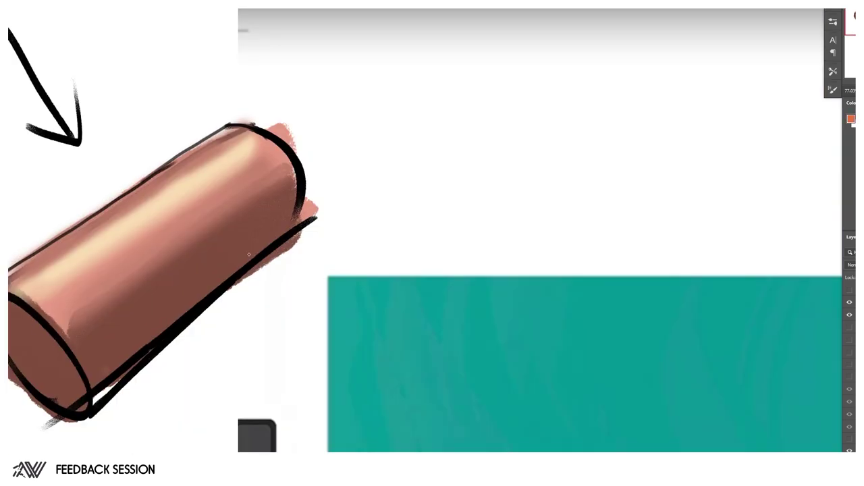
# Step: Enlarge the brush and paint warm orange reflected light along the cylinder's shadowed underside
pyautogui.press(']')
pyautogui.press(']')
pyautogui.press(']')
pyautogui.moveTo(102, 371)
pyautogui.mouseDown()
pyautogui.moveTo(289, 209)
pyautogui.moveTo(97, 357)
pyautogui.mouseUp()
pyautogui.keyDown('alt'); pyautogui.click(160, 301); pyautogui.keyUp('alt')
pyautogui.moveTo(308, 194); pyautogui.dragTo(112, 331)
pyautogui.moveTo(252, 221); pyautogui.dragTo(103, 340)
pyautogui.moveTo(241, 255)
pyautogui.mouseDown()
pyautogui.moveTo(209, 279)
pyautogui.moveTo(211, 302)
pyautogui.mouseUp()
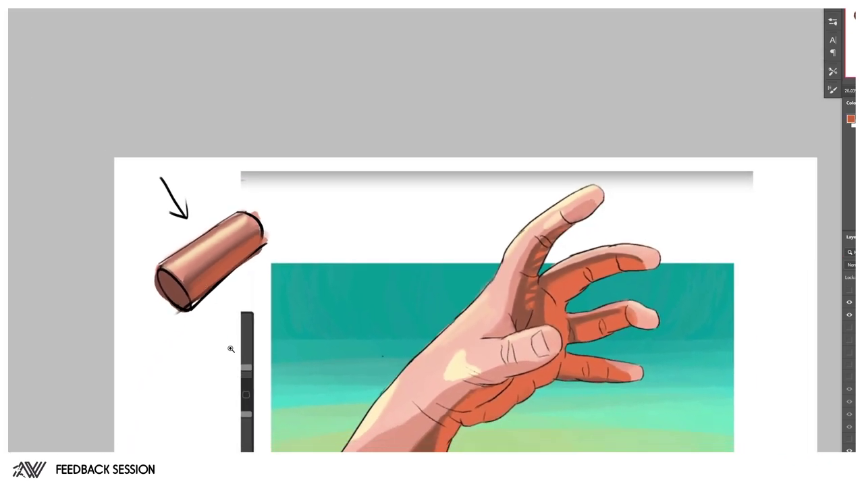
# Step: Switch brushes and paint sampled brown shadow along the index finger's inner side from the fingertip to its base
pyautogui.scroll(3, 572, 209)
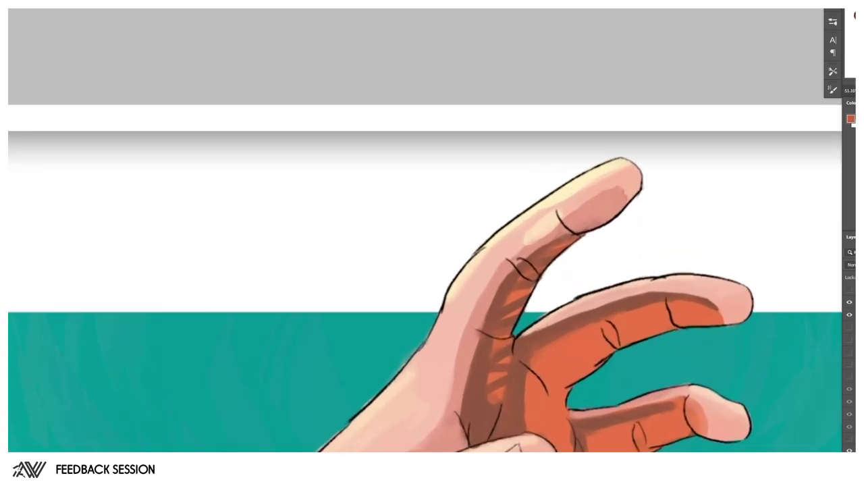
pyautogui.rightClick(584, 230)
pyautogui.click(662, 208)
pyautogui.keyDown('alt'); pyautogui.click(550, 252); pyautogui.keyUp('alt')
pyautogui.moveTo(564, 213); pyautogui.dragTo(624, 175)
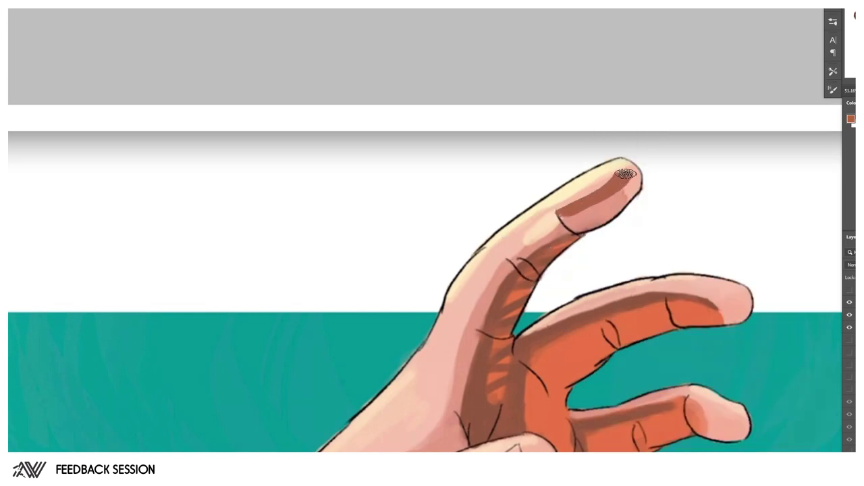
pyautogui.moveTo(551, 221)
pyautogui.mouseDown()
pyautogui.moveTo(508, 253)
pyautogui.moveTo(549, 224)
pyautogui.moveTo(469, 323)
pyautogui.mouseUp()
pyautogui.moveTo(516, 255); pyautogui.dragTo(625, 193)
pyautogui.keyDown('alt'); pyautogui.click(484, 302); pyautogui.keyUp('alt')
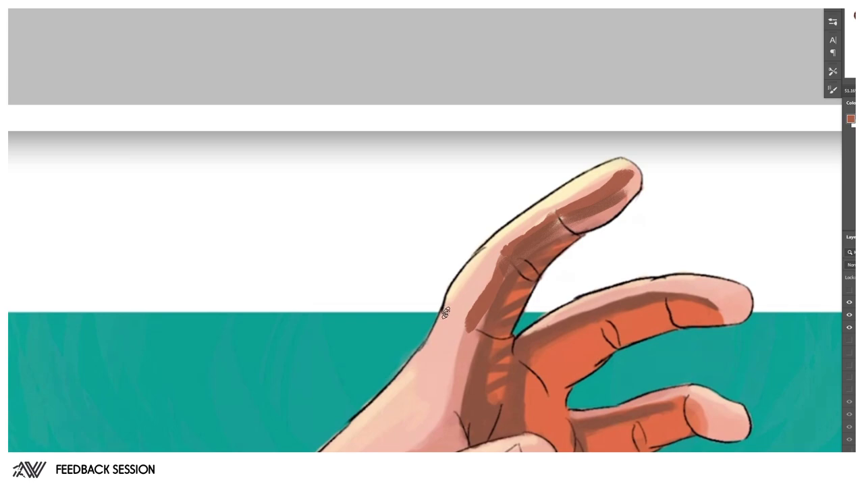
# Step: Shade the index finger's outer edge in brown down along the back of the hand and soften its middle band
pyautogui.moveTo(503, 226)
pyautogui.mouseDown()
pyautogui.moveTo(597, 165)
pyautogui.moveTo(618, 166)
pyautogui.mouseUp()
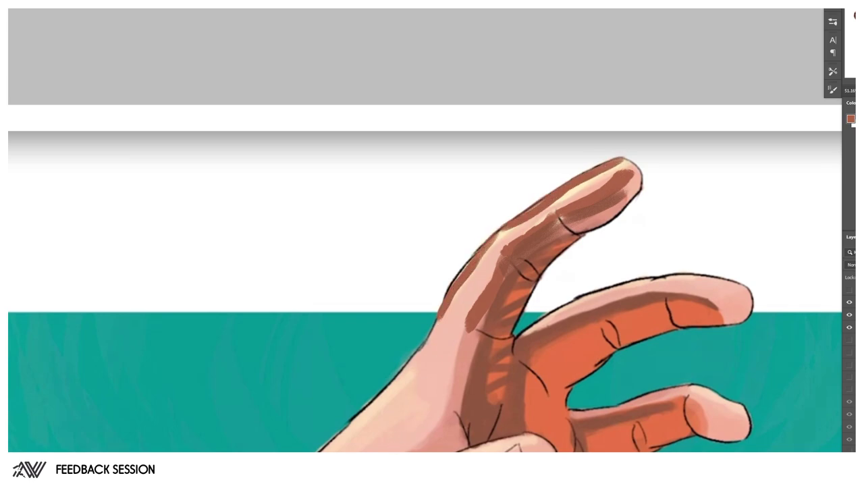
pyautogui.keyDown('alt'); pyautogui.click(570, 204); pyautogui.keyUp('alt')
pyautogui.moveTo(569, 201)
pyautogui.mouseDown()
pyautogui.moveTo(594, 189)
pyautogui.moveTo(582, 189)
pyautogui.moveTo(588, 183)
pyautogui.moveTo(553, 207)
pyautogui.moveTo(497, 254)
pyautogui.moveTo(453, 313)
pyautogui.moveTo(460, 316)
pyautogui.moveTo(454, 338)
pyautogui.moveTo(472, 342)
pyautogui.moveTo(440, 396)
pyautogui.mouseUp()
pyautogui.keyDown('alt'); pyautogui.click(473, 340); pyautogui.keyUp('alt')
pyautogui.moveTo(429, 343); pyautogui.dragTo(380, 397)
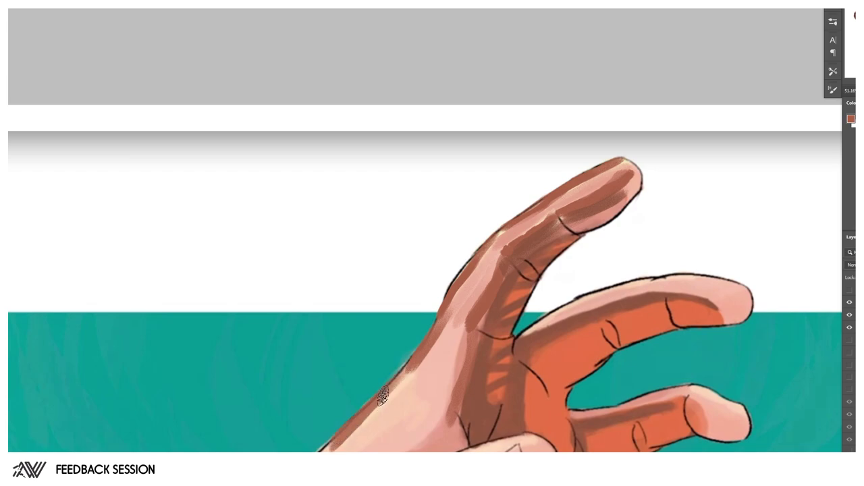
# Step: Refine the index finger's light band and cover its inner side with a sampled warm brown
pyautogui.keyDown('alt'); pyautogui.click(415, 368); pyautogui.keyUp('alt')
pyautogui.moveTo(505, 241); pyautogui.dragTo(541, 214)
pyautogui.keyDown('alt'); pyautogui.click(561, 246); pyautogui.keyUp('alt')
pyautogui.moveTo(583, 221)
pyautogui.mouseDown()
pyautogui.moveTo(609, 216)
pyautogui.moveTo(629, 180)
pyautogui.moveTo(526, 264)
pyautogui.moveTo(568, 221)
pyautogui.moveTo(528, 263)
pyautogui.moveTo(490, 333)
pyautogui.moveTo(498, 337)
pyautogui.moveTo(497, 301)
pyautogui.mouseUp()
pyautogui.moveTo(533, 249); pyautogui.dragTo(524, 259)
# Step: Paint a narrow pale yellow highlight along the index finger's middle segment and refine the shading around it
pyautogui.scroll(-4, 581, 244)
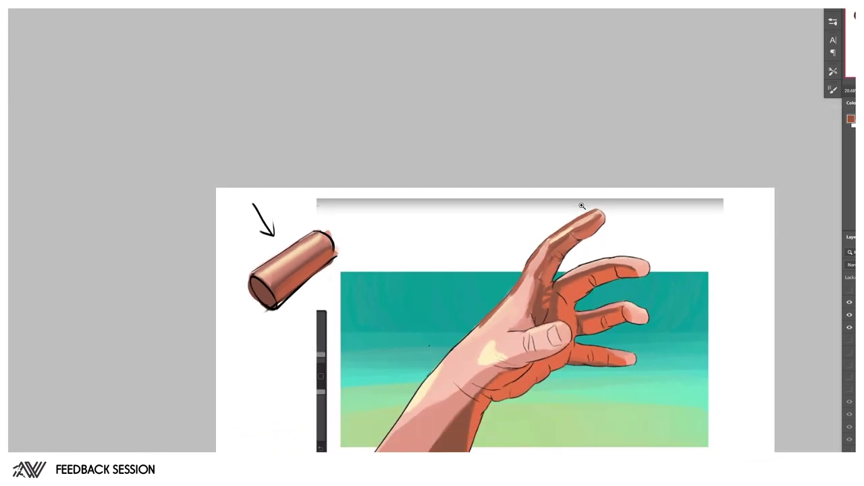
pyautogui.moveTo(599, 244); pyautogui.dragTo(576, 262)
pyautogui.scroll(1, 575, 262)
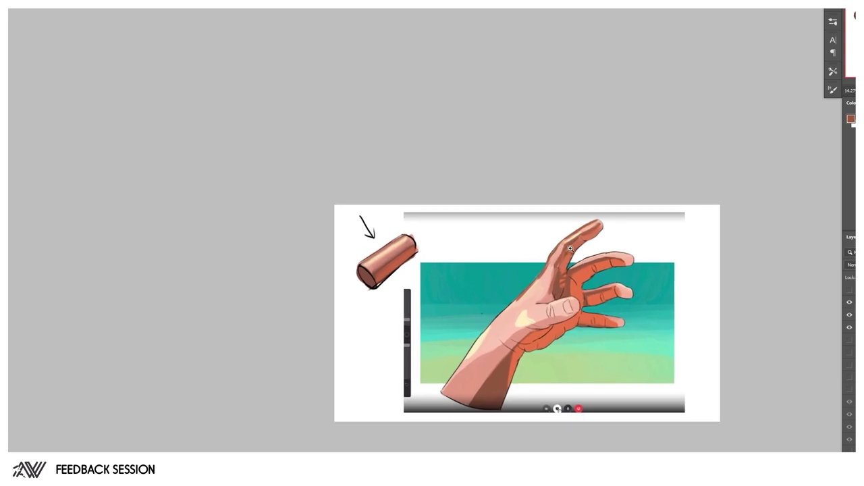
pyautogui.scroll(2, 573, 250)
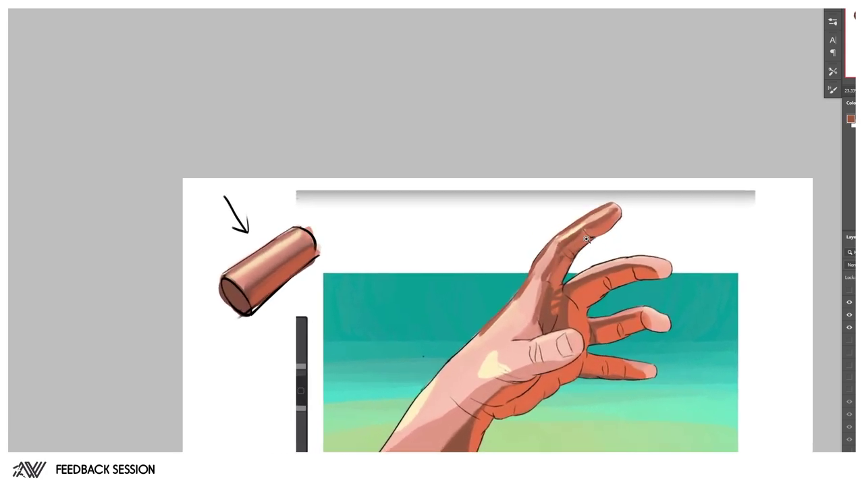
pyautogui.scroll(2, 586, 241)
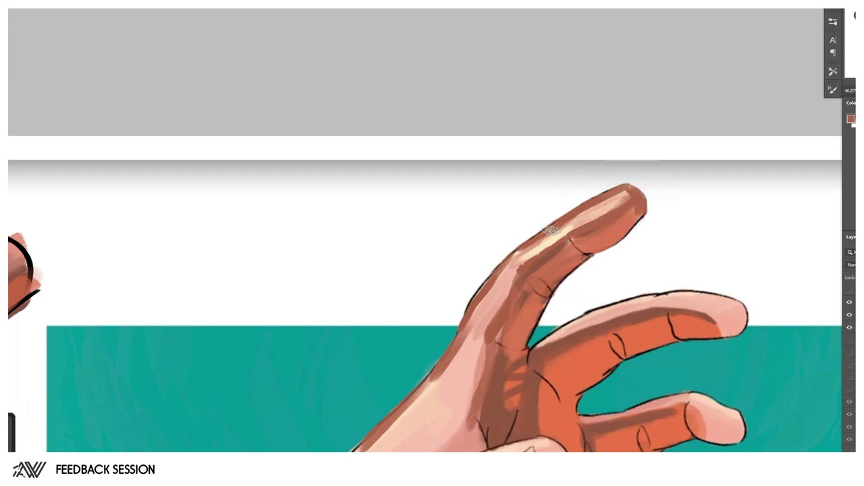
# Step: Switch to the Soft Round 500 6 brush and blend sampled skin tones between light and shadow along the index finger
pyautogui.rightClick(527, 303)
pyautogui.click(657, 183)
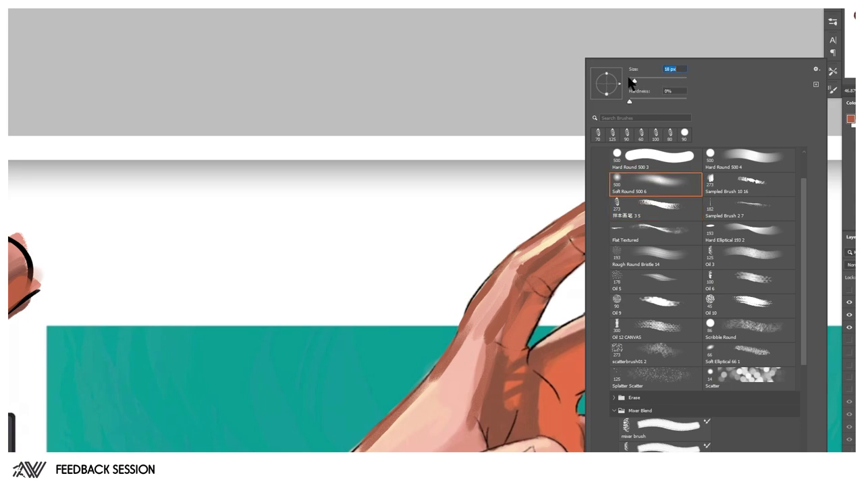
pyautogui.keyDown('alt'); pyautogui.click(530, 296); pyautogui.keyUp('alt')
pyautogui.keyDown('alt'); pyautogui.click(458, 418); pyautogui.keyUp('alt')
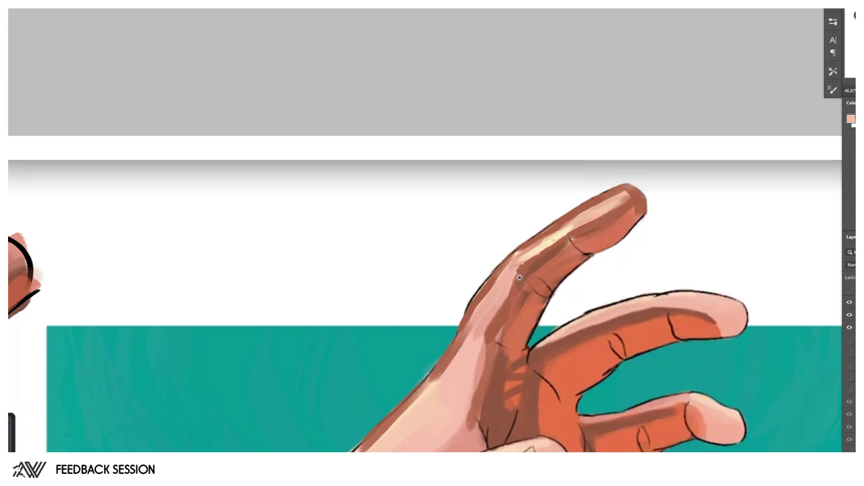
pyautogui.moveTo(520, 277); pyautogui.dragTo(534, 268)
pyautogui.moveTo(472, 305)
pyautogui.mouseDown()
pyautogui.moveTo(502, 269)
pyautogui.moveTo(482, 293)
pyautogui.moveTo(479, 319)
pyautogui.moveTo(527, 240)
pyautogui.moveTo(632, 163)
pyautogui.moveTo(683, 156)
pyautogui.moveTo(527, 260)
pyautogui.mouseUp()
pyautogui.moveTo(586, 258); pyautogui.dragTo(530, 284)
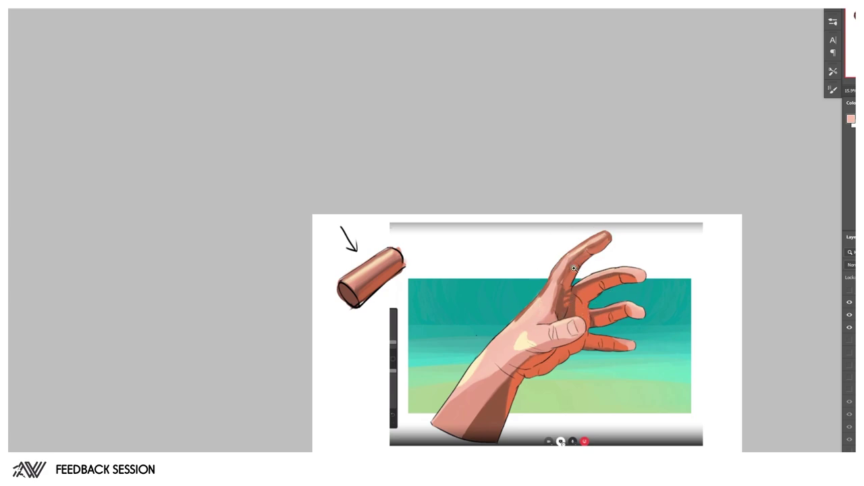
# Step: Shift the index finger's painted shading aside to expose the original drawing underneath, and undo the move
pyautogui.scroll(2, 616, 257)
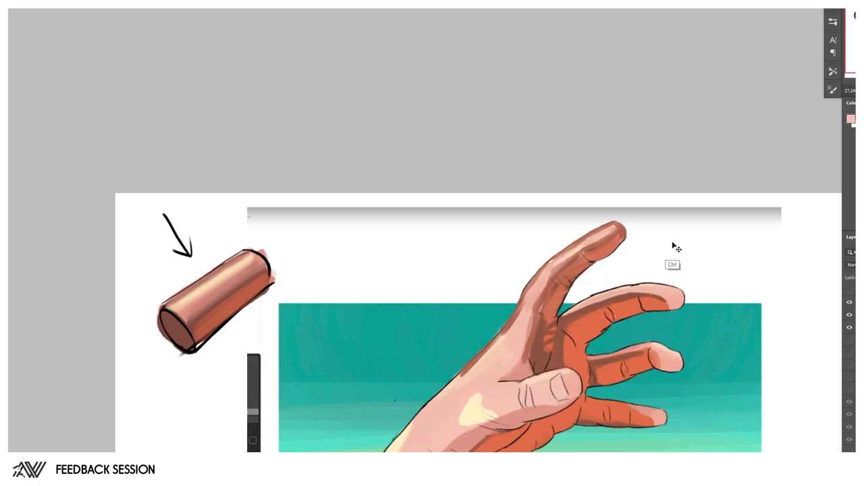
pyautogui.moveTo(772, 357); pyautogui.dragTo(635, 348)
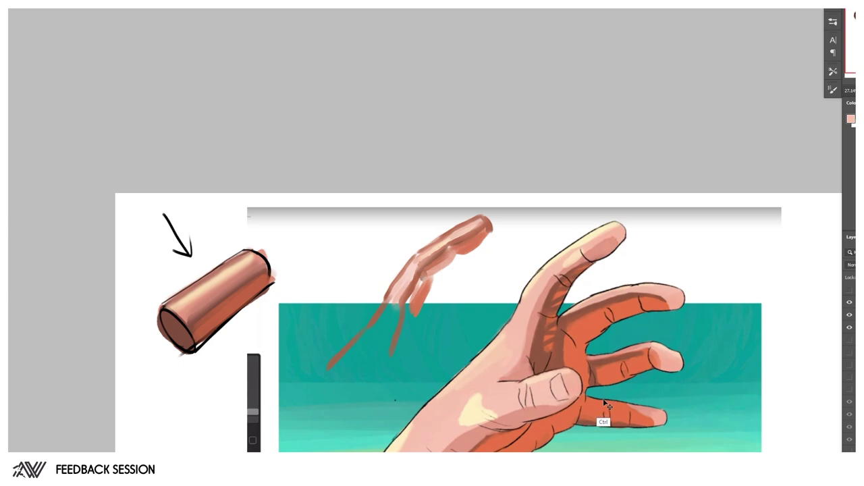
pyautogui.hotkey('ctrl', 'z')
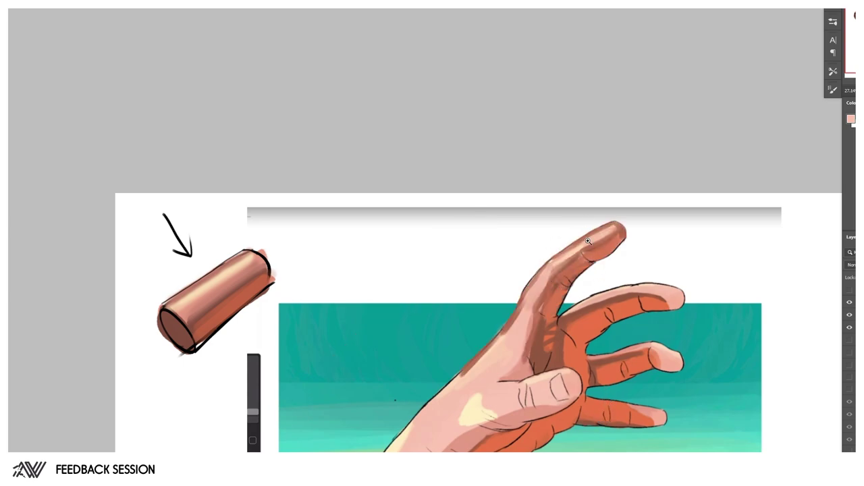
# Step: Draw a light pink arrow towards the cylinder's shadowed underside and circle the whole cylinder example
pyautogui.moveTo(246, 342)
pyautogui.mouseDown()
pyautogui.moveTo(271, 327)
pyautogui.moveTo(300, 377)
pyautogui.mouseUp()
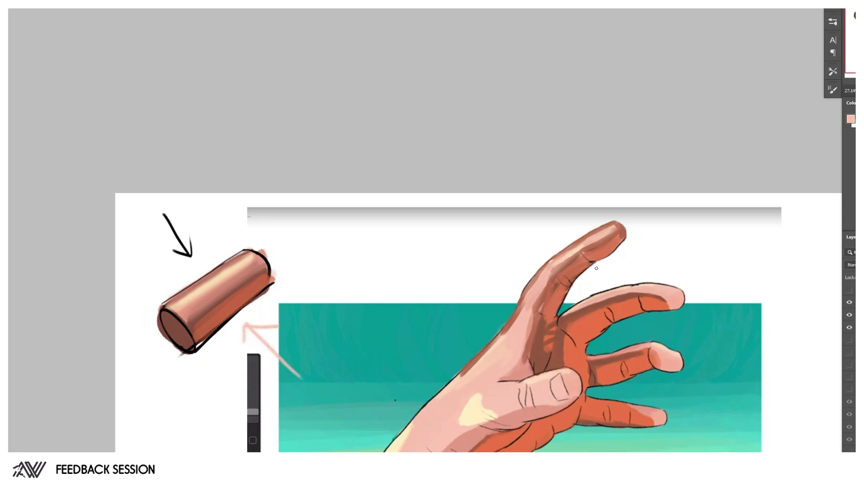
pyautogui.moveTo(159, 377)
pyautogui.mouseDown()
pyautogui.moveTo(216, 371)
pyautogui.moveTo(141, 366)
pyautogui.mouseUp()
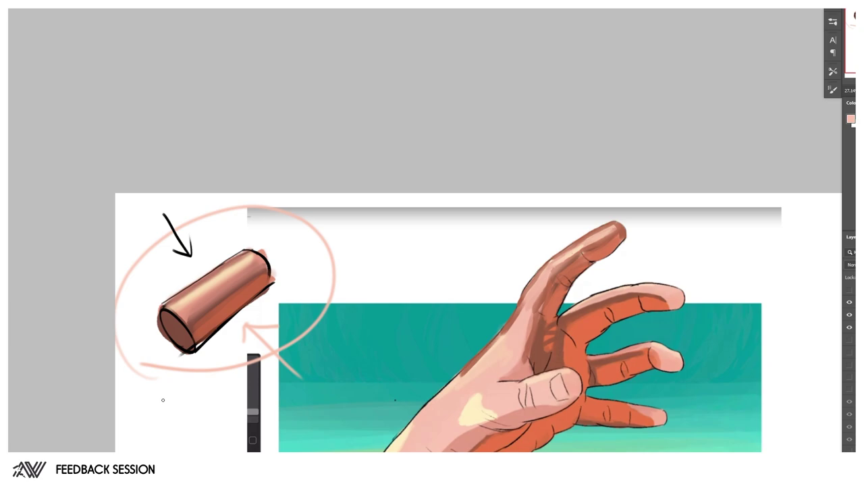
# Step: Sample a warm brown from the index finger and softly shade its lower segment around the knuckle
pyautogui.keyDown('alt'); pyautogui.click(543, 297); pyautogui.keyUp('alt')
pyautogui.moveTo(533, 300); pyautogui.dragTo(567, 270)
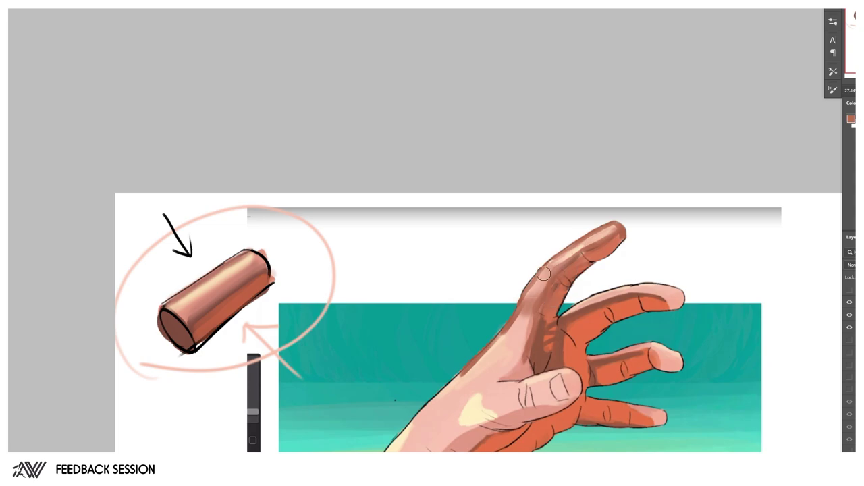
pyautogui.scroll(-3, 580, 296)
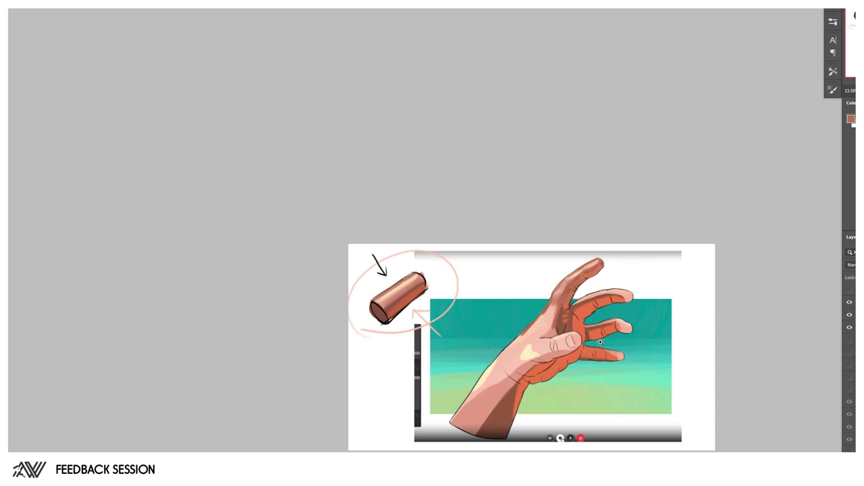
pyautogui.scroll(3, 570, 366)
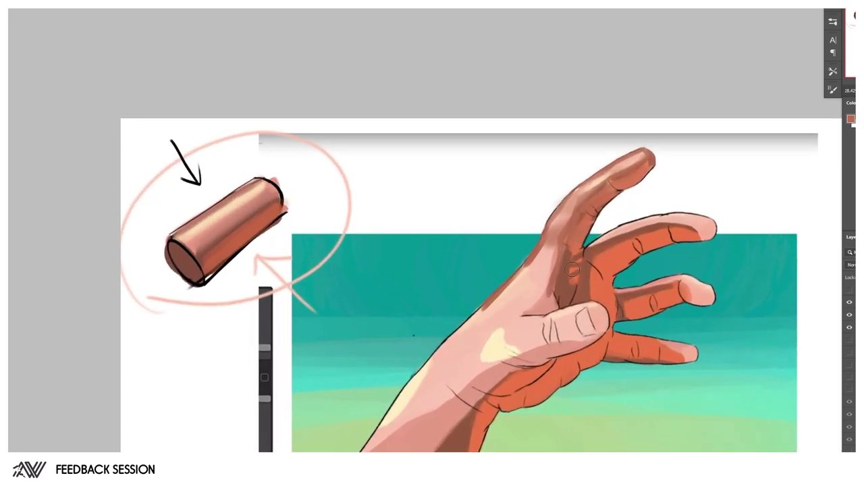